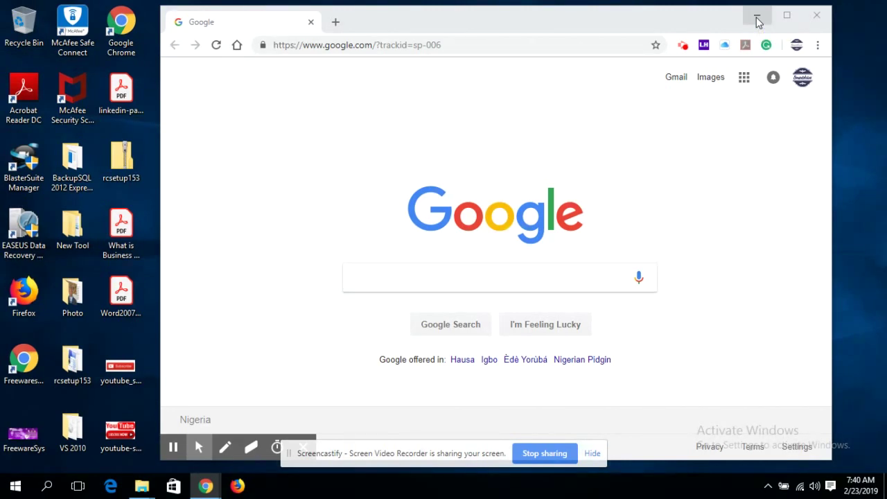
Minimize the browser and bring the MyPictures2012_11_27 folder window into clear view on the desktop
left_click(757, 20)
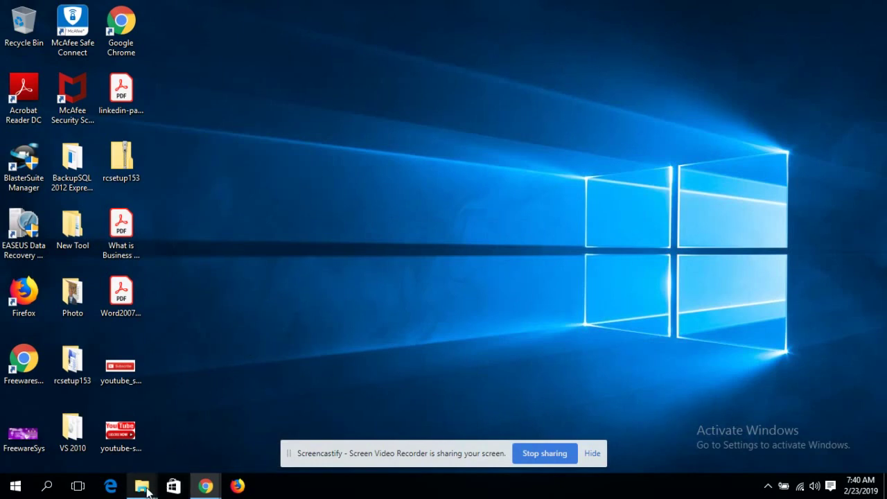
mouse_move(147, 491)
left_click(184, 437)
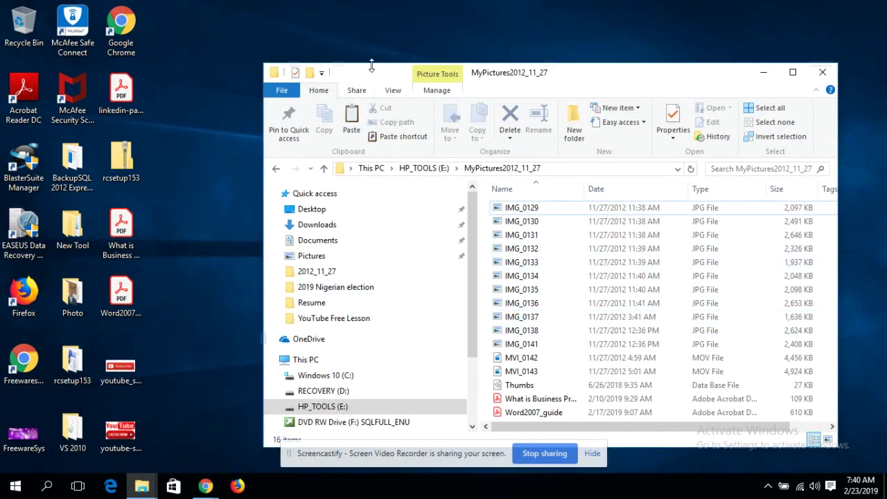
left_click_drag(373, 74, 326, 29)
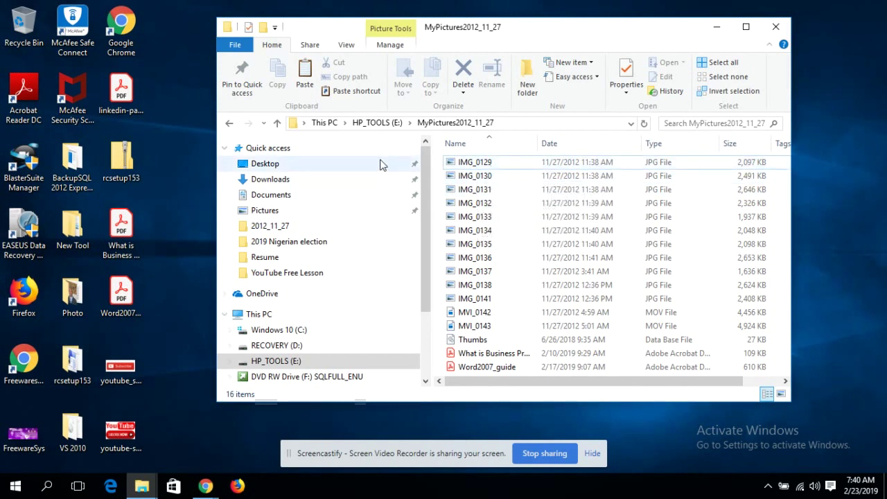
Delete the pictures IMG_0129, IMG_0130 and IMG_0131 from the MyPictures2012_11_27 folder and minimize its window
left_click(485, 169)
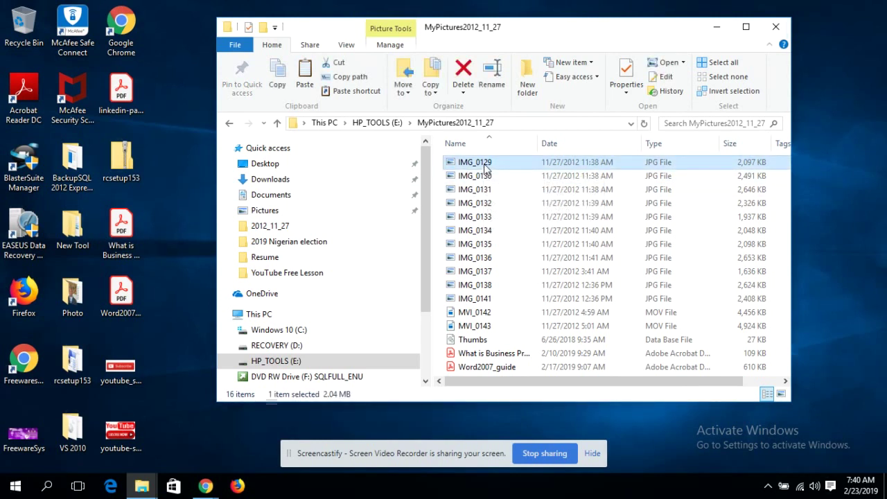
key("Delete")
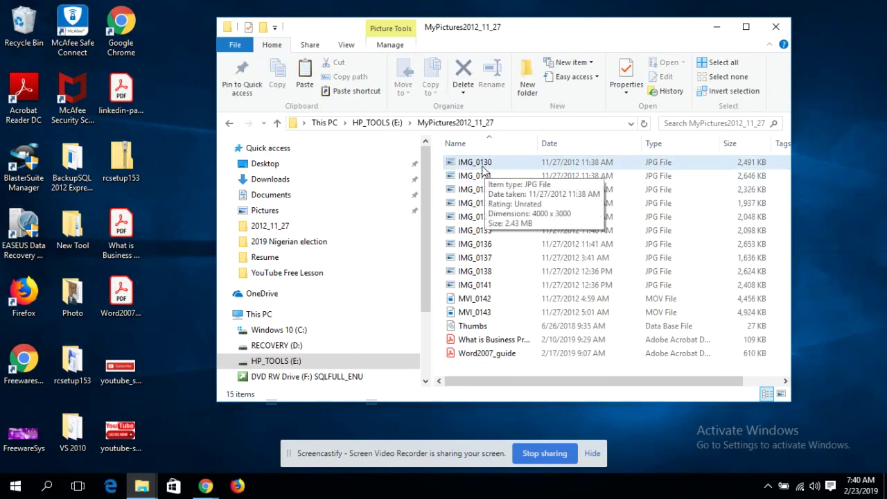
left_click(483, 167)
key("Delete")
left_click(485, 166)
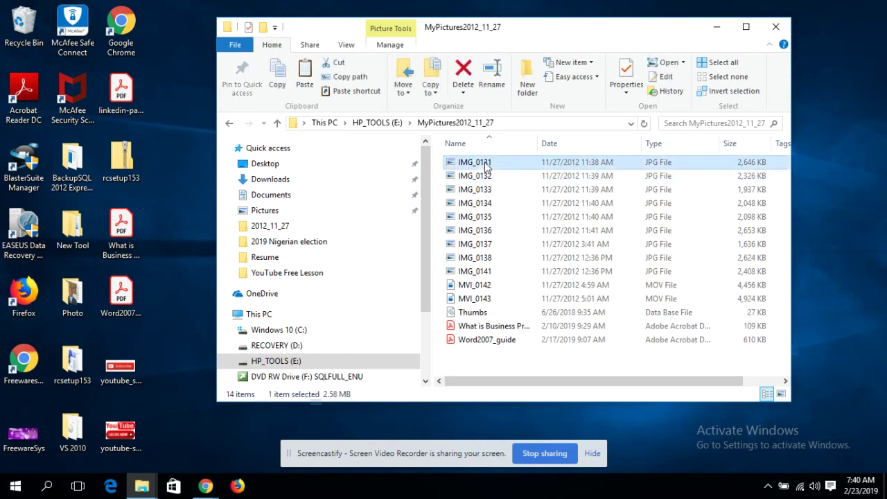
key("Delete")
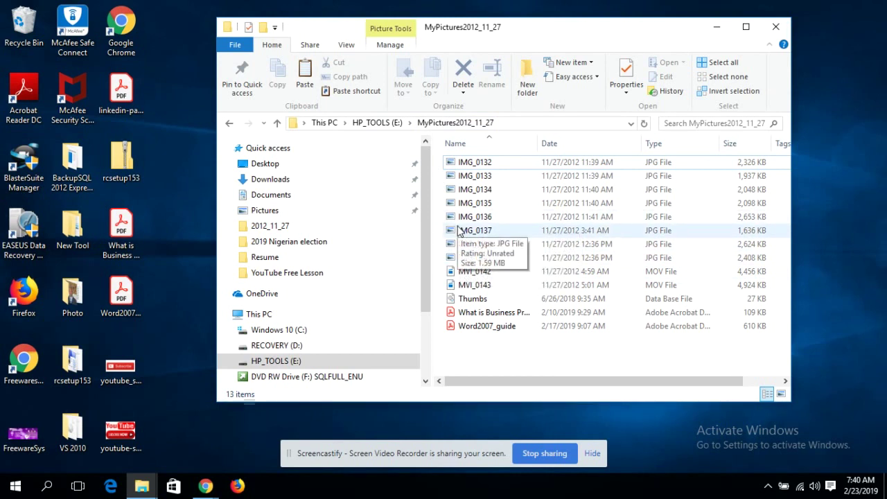
left_click(718, 33)
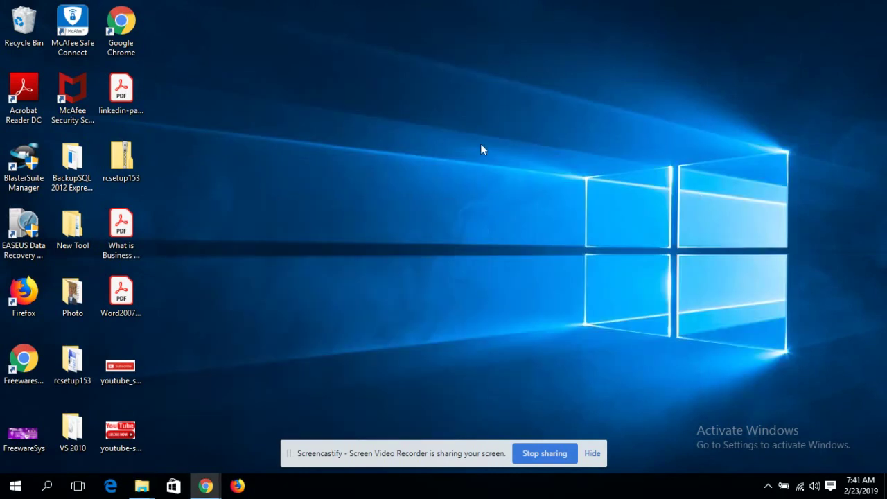
Switch to the rcsetup153 folder window and launch the recuva application
mouse_move(135, 492)
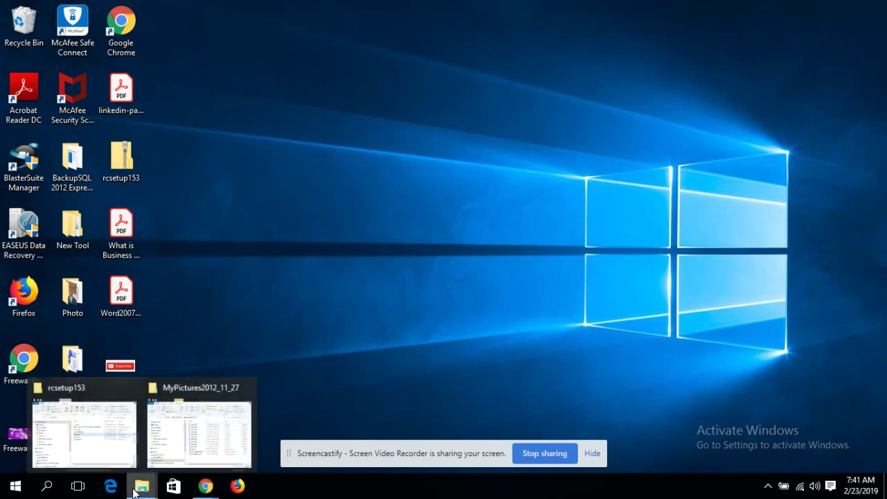
left_click(92, 433)
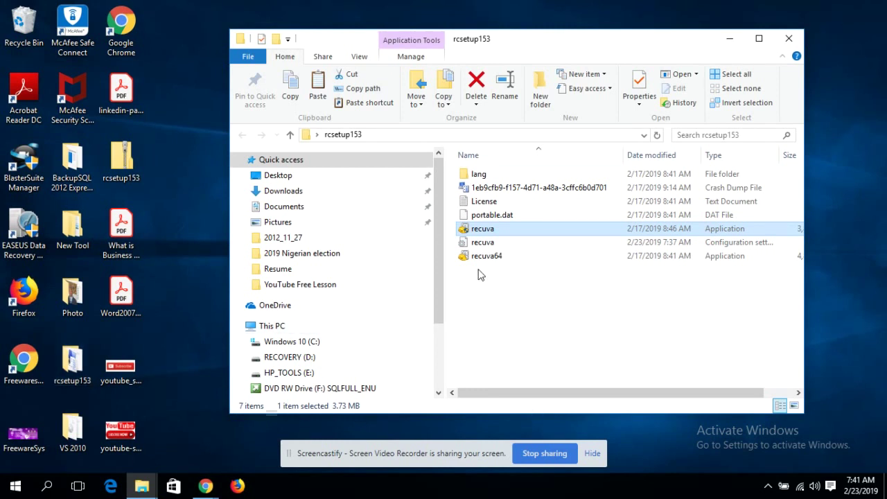
double_click(504, 228)
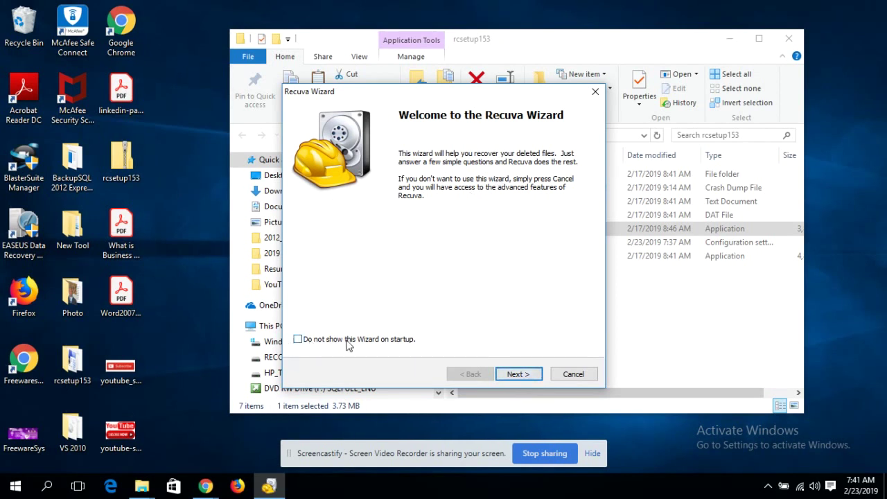
Go through the wizard's welcome page and choose All Files as the file type to recover
left_click(299, 340)
left_click(298, 340)
left_click(508, 374)
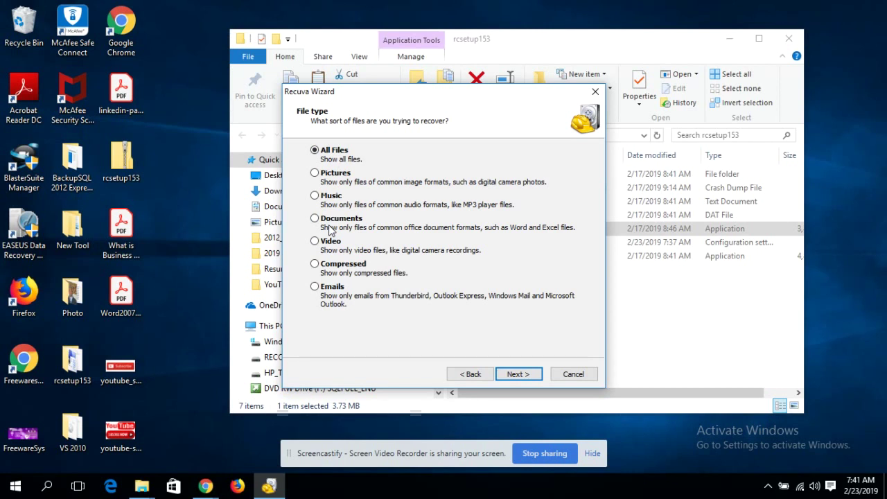
left_click(315, 174)
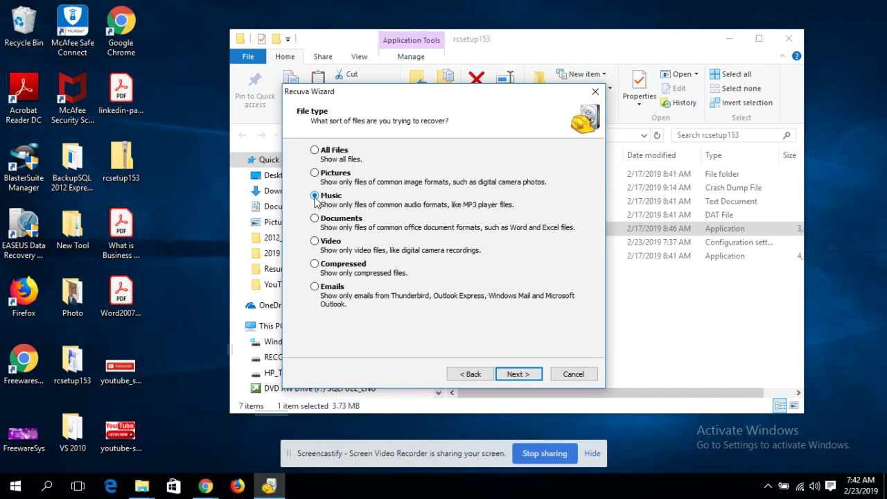
left_click(315, 150)
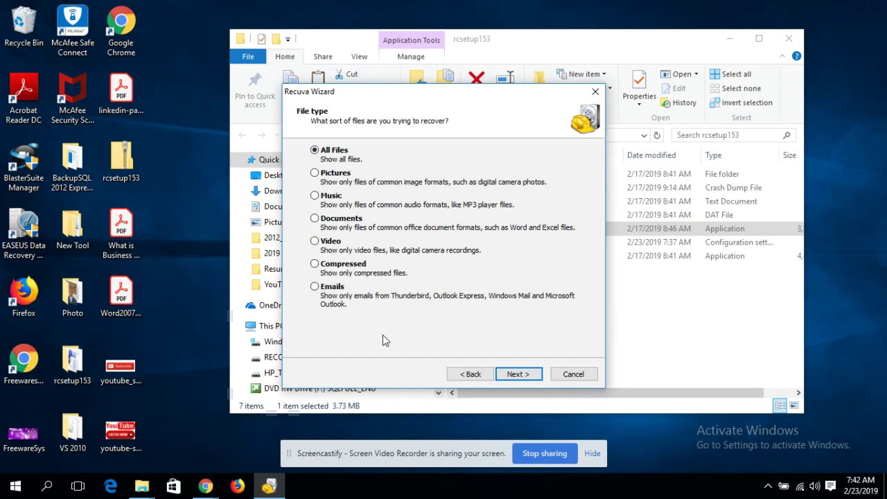
left_click(514, 377)
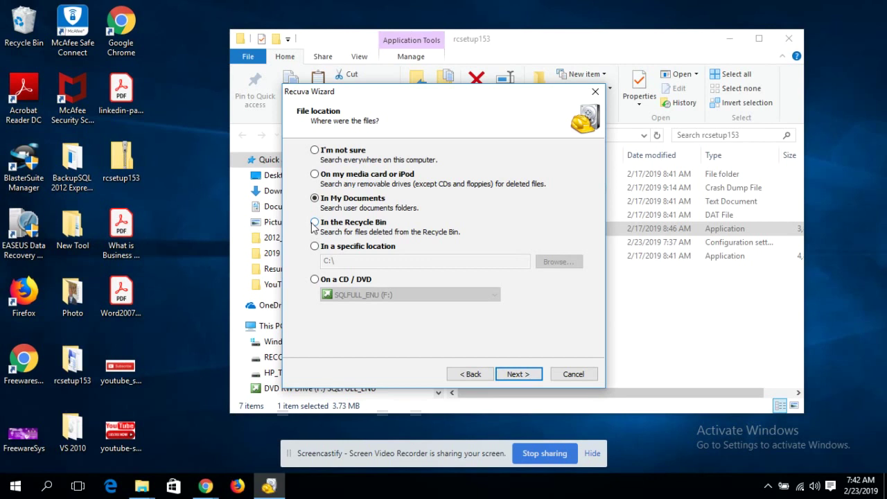
Set the search location to the specific folder E:\MyPictures2012_11_27 and start the scan for deleted files
left_click(314, 247)
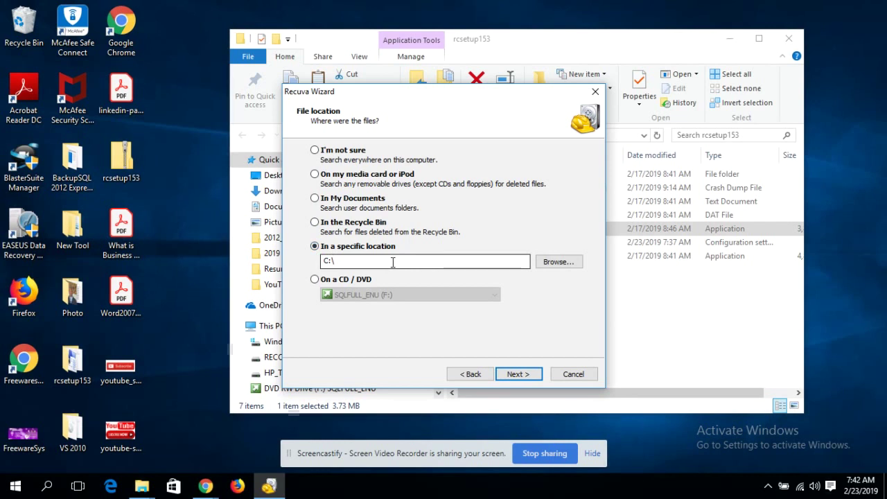
left_click(560, 262)
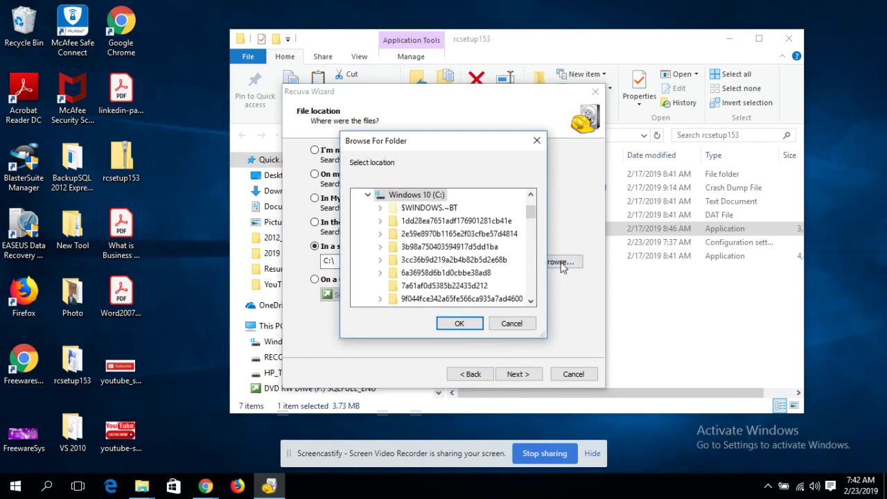
left_click_drag(531, 235, 530, 285)
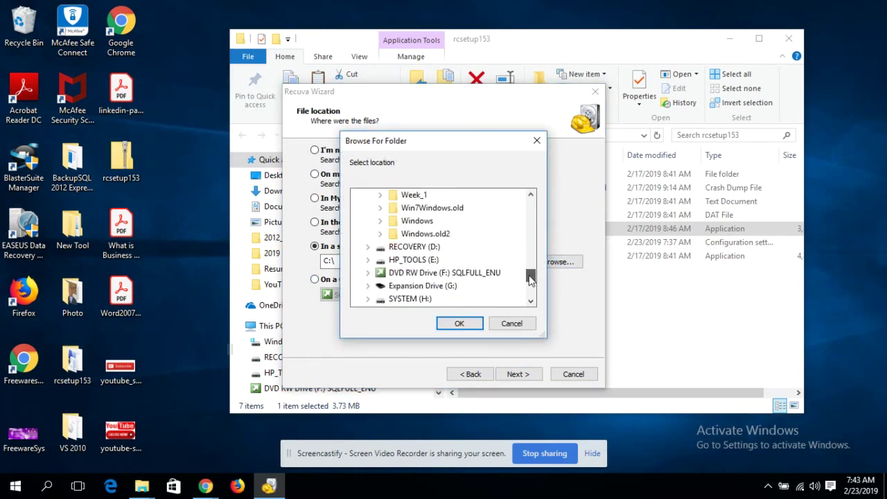
left_click(400, 260)
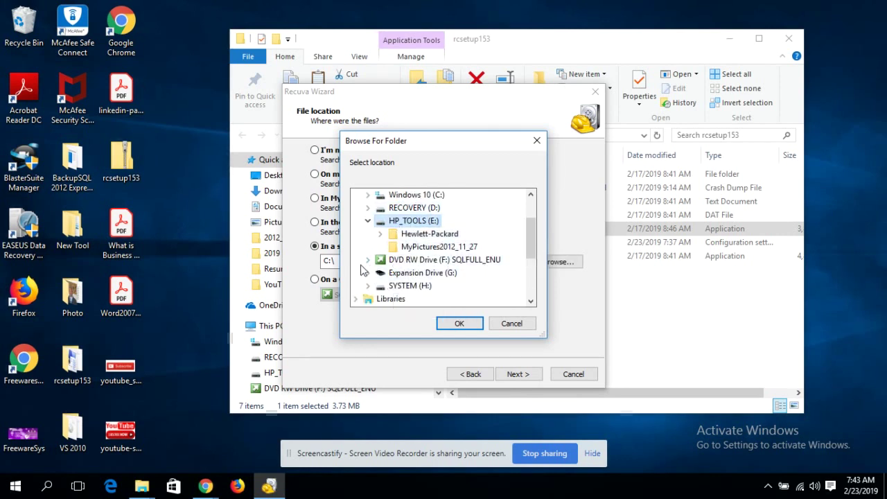
left_click(422, 248)
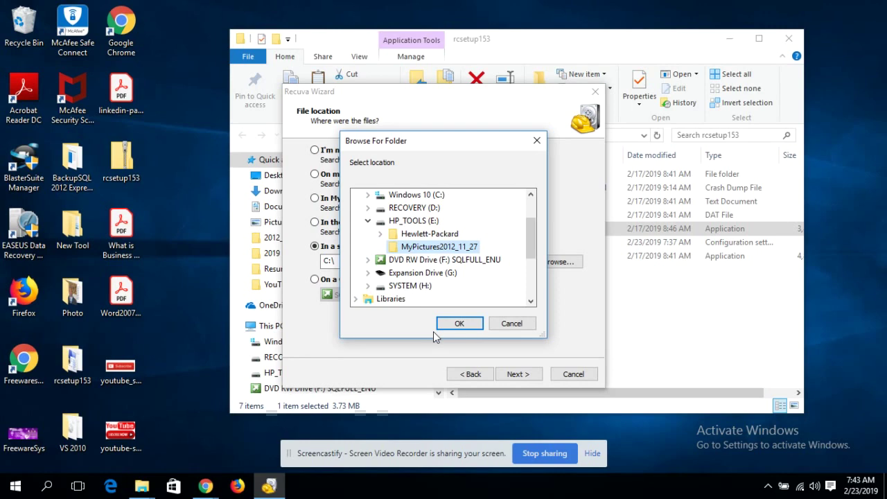
left_click(458, 323)
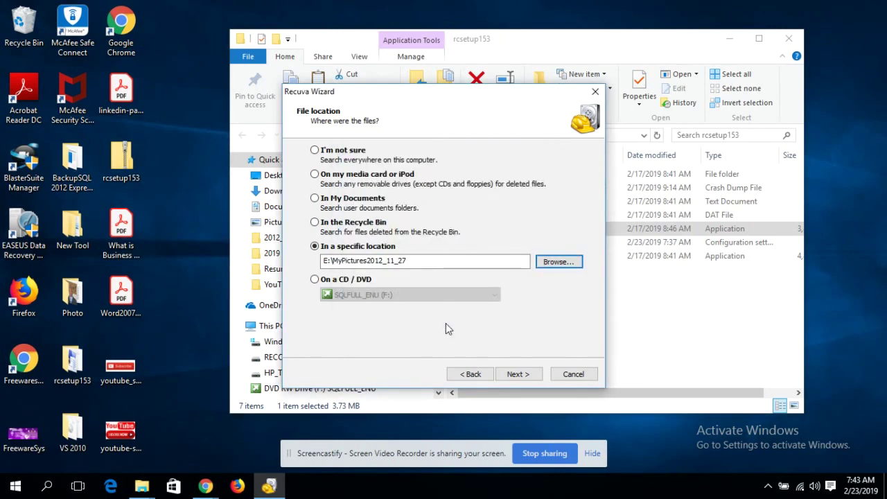
left_click(516, 374)
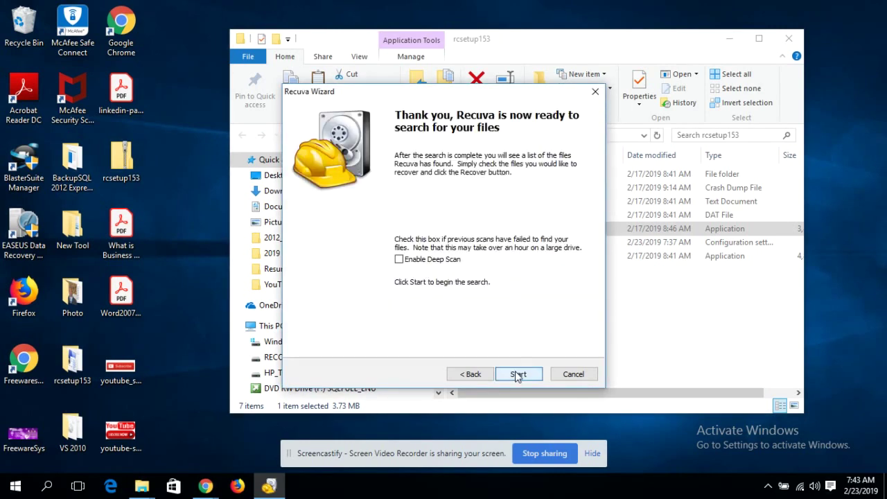
left_click(399, 262)
left_click(512, 373)
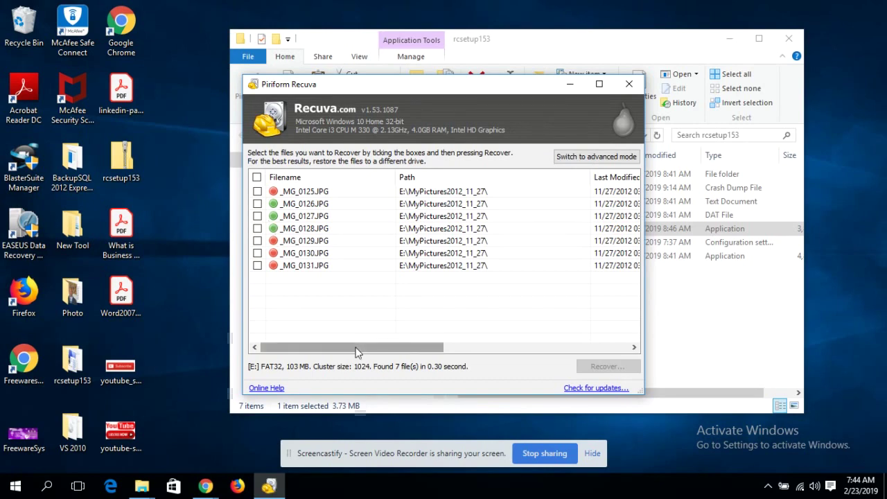
Review the state and comments of the files found by the scan and mark all of them for recovery
left_click_drag(353, 346, 544, 369)
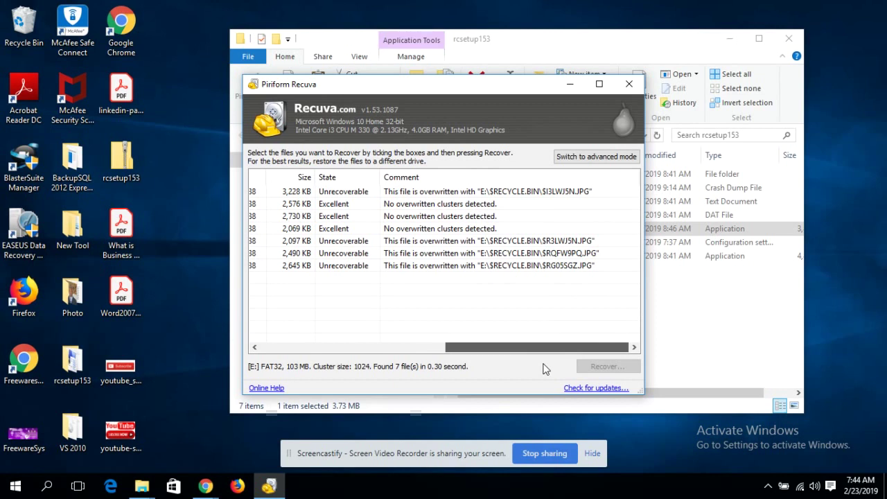
left_click_drag(543, 368, 536, 365)
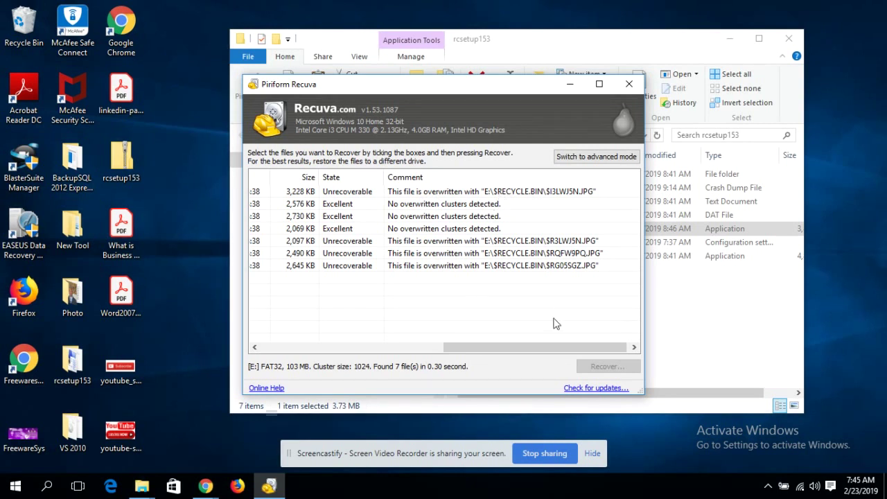
left_click_drag(544, 351, 329, 335)
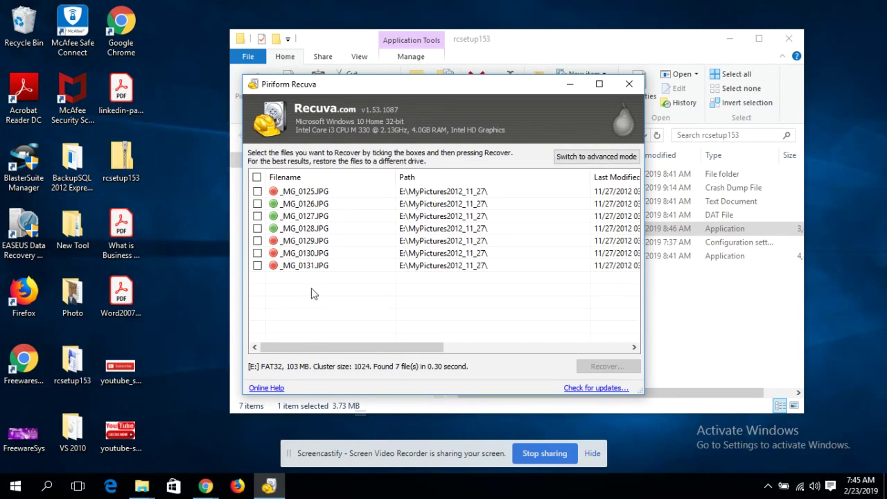
left_click_drag(433, 350, 359, 344)
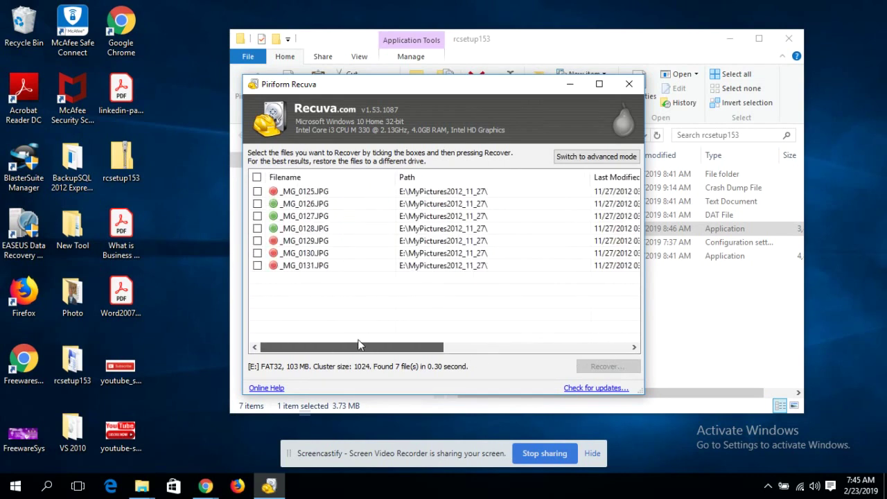
left_click(257, 177)
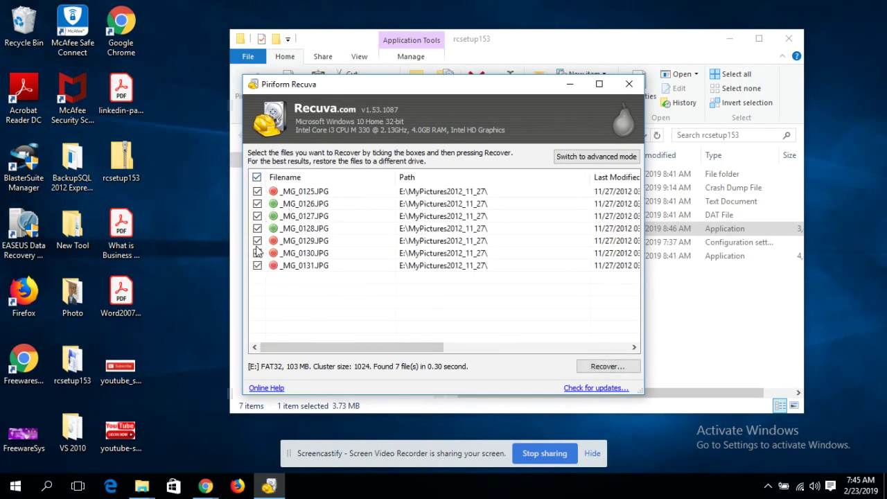
Start recovering the marked files and select RecoveredFiles under 2019\2019 Working Files on Expansion Drive (G:) as the destination
left_click(597, 372)
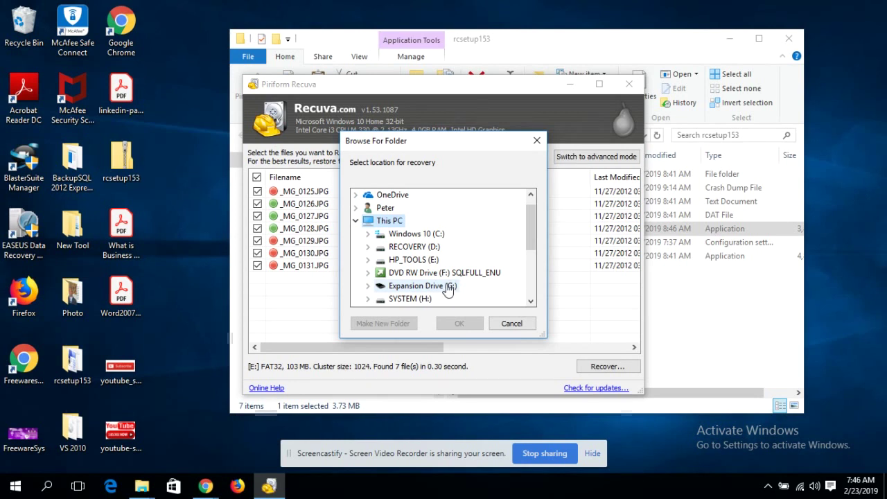
double_click(403, 286)
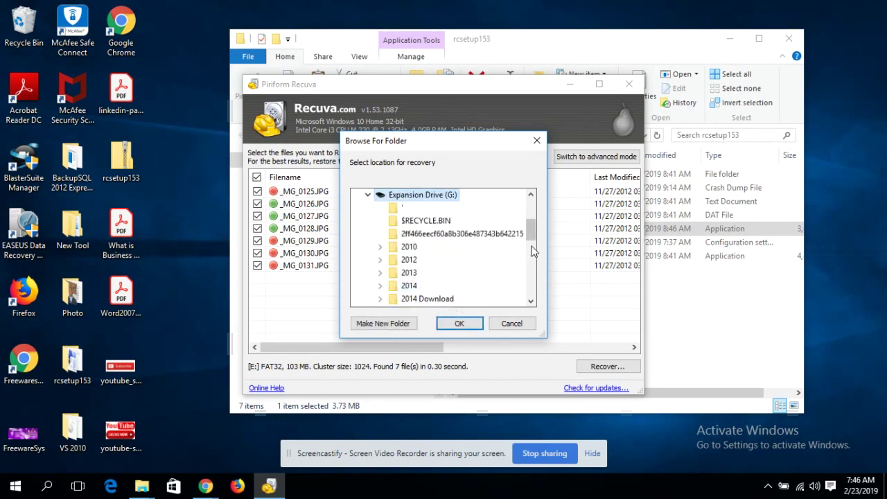
mouse_move(528, 255)
left_mouse_down()
mouse_move(531, 272)
mouse_move(530, 259)
left_mouse_up()
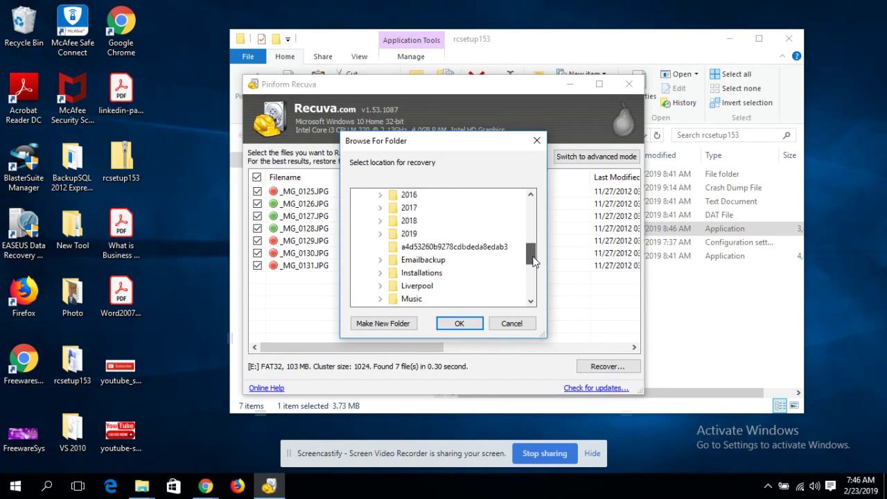
double_click(408, 236)
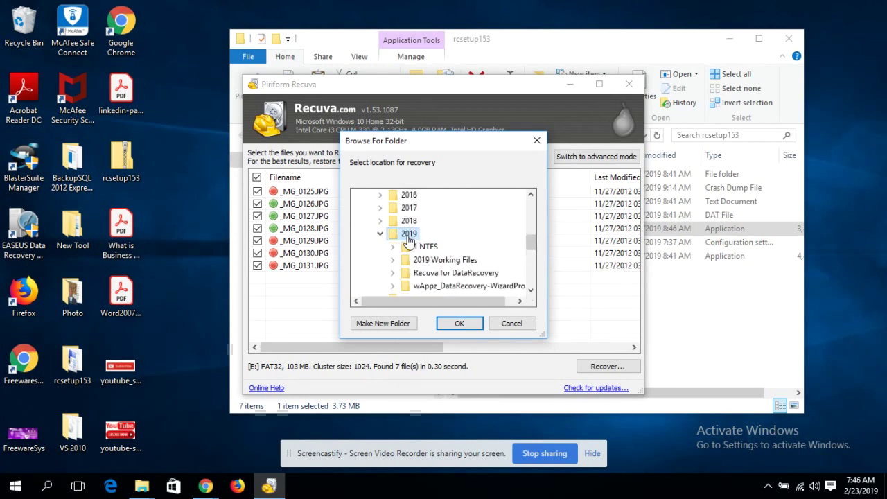
left_click(462, 262)
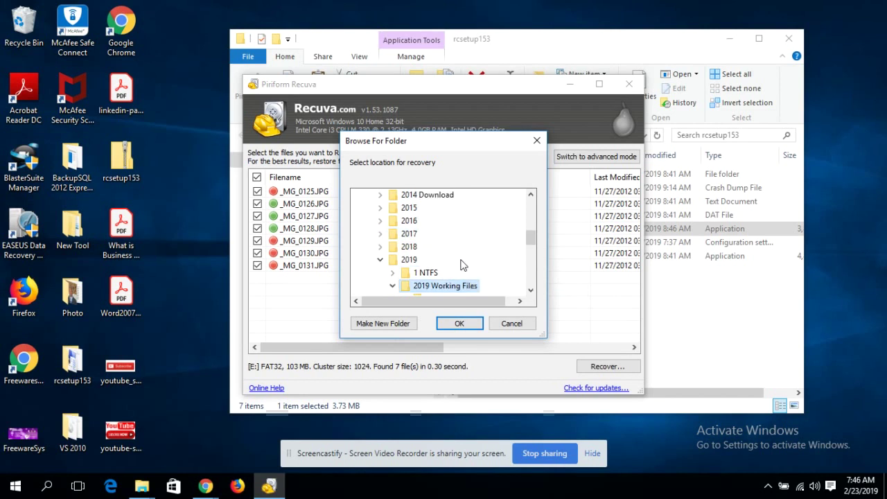
mouse_move(531, 237)
left_mouse_down()
mouse_move(528, 267)
mouse_move(530, 254)
left_mouse_up()
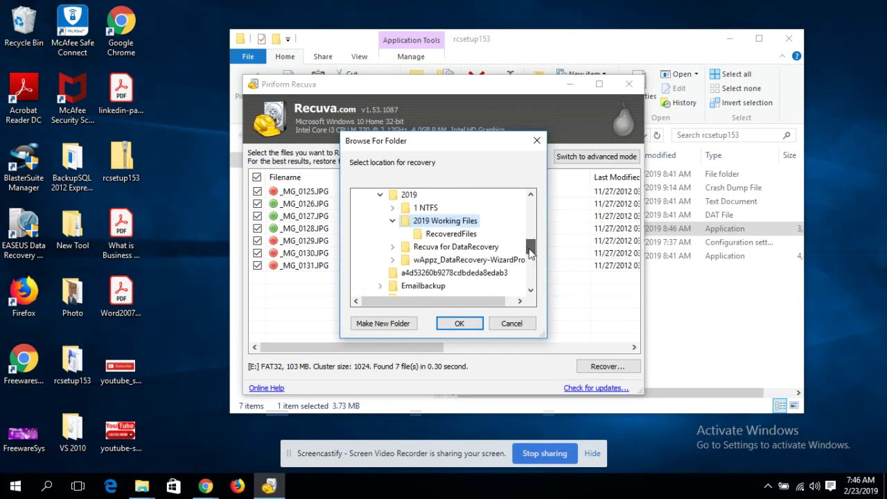
left_click(437, 237)
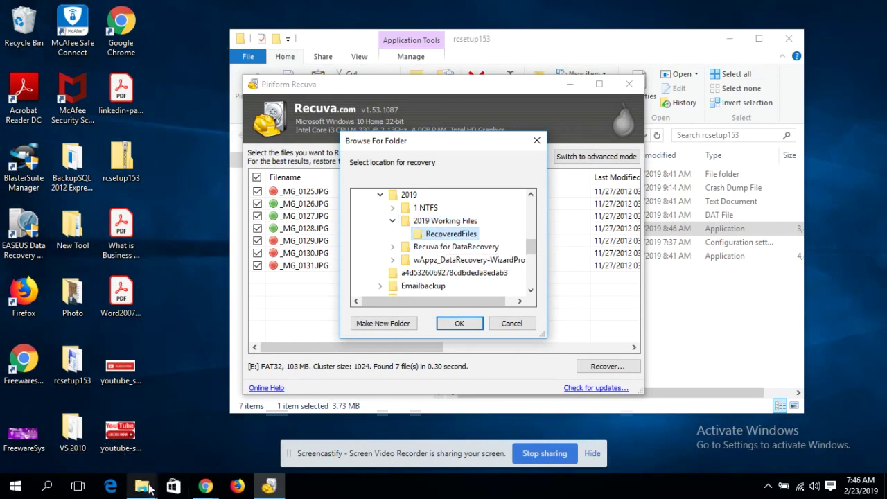
Check the contents of G:\2019\2019 Working Files\RecoveredFiles in a new File Explorer window and minimize it
left_click(143, 486)
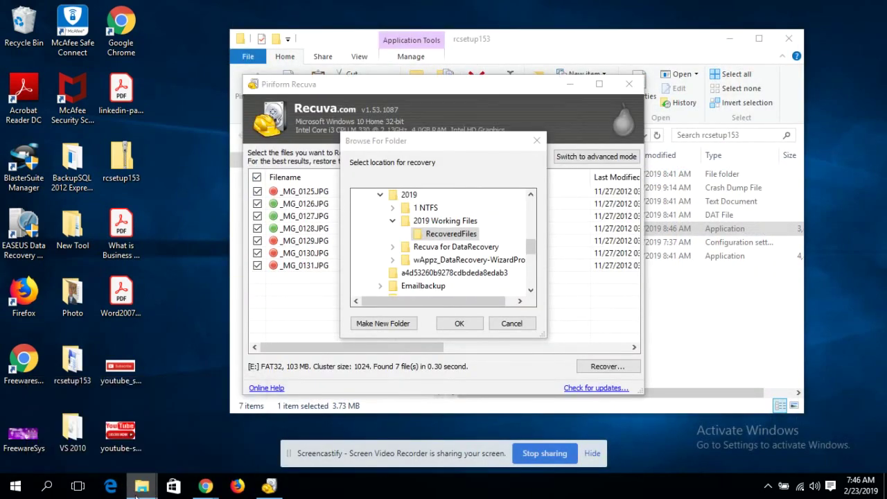
right_click(136, 488)
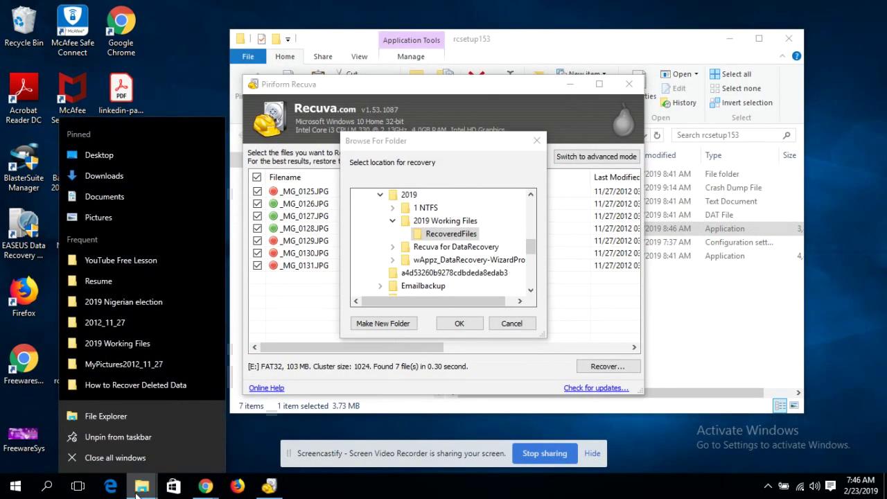
left_click(127, 420)
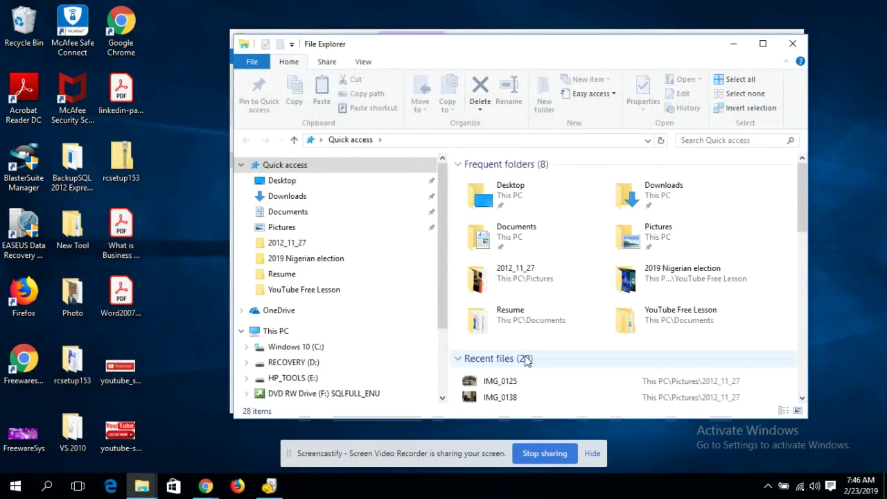
scroll(441, 268, "down", 3)
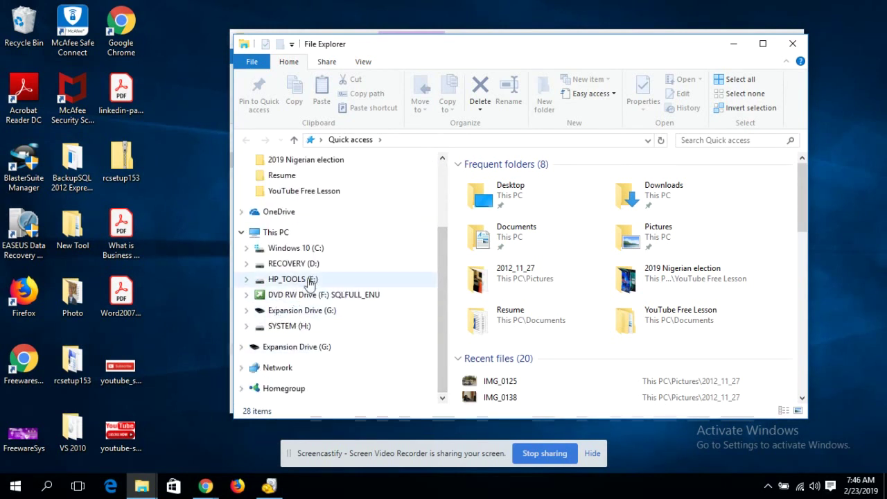
left_click(284, 316)
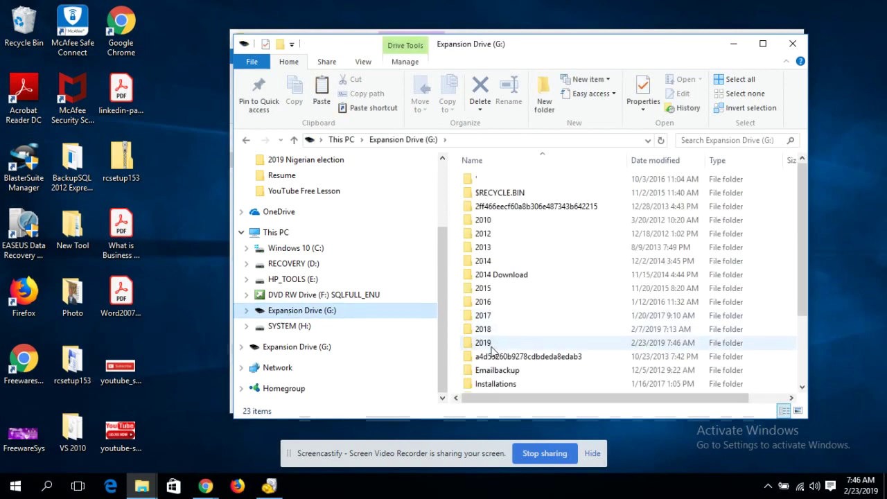
left_click(490, 346)
double_click(490, 345)
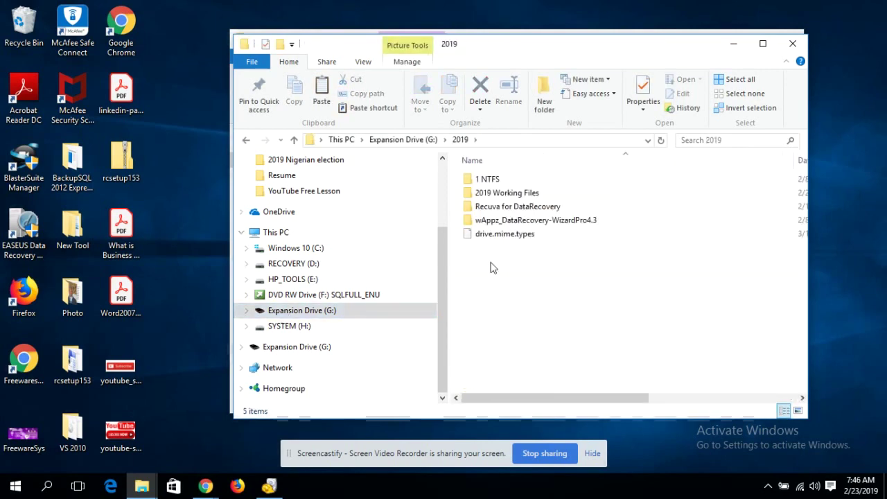
double_click(498, 194)
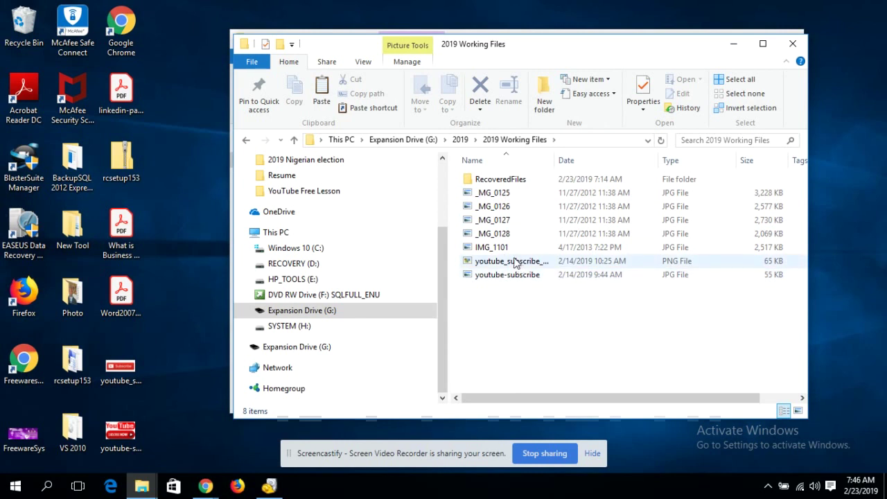
double_click(499, 179)
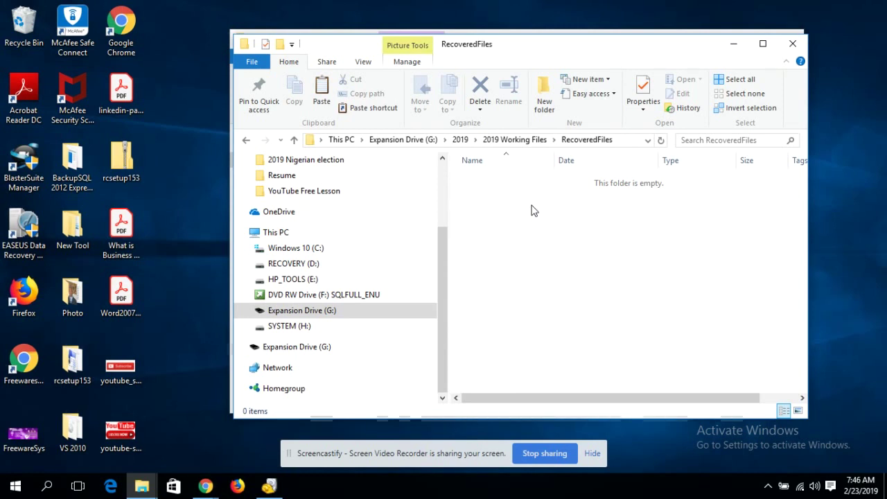
left_click(735, 43)
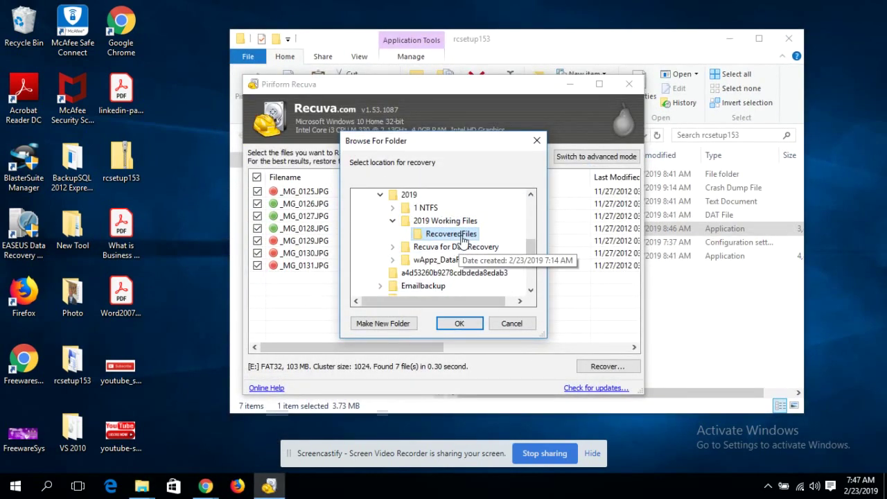
Confirm the RecoveredFiles destination to run the recovery, view the recovered pictures in that folder's window and close it
left_click(460, 323)
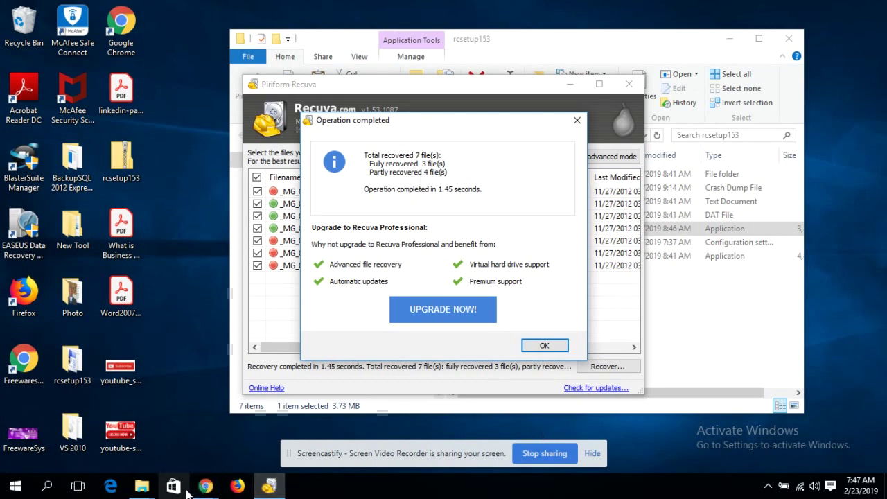
mouse_move(149, 490)
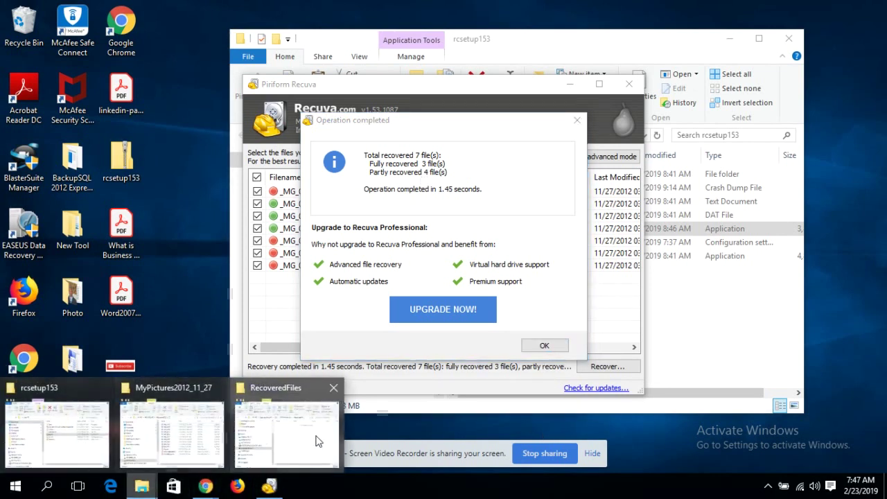
left_click(287, 424)
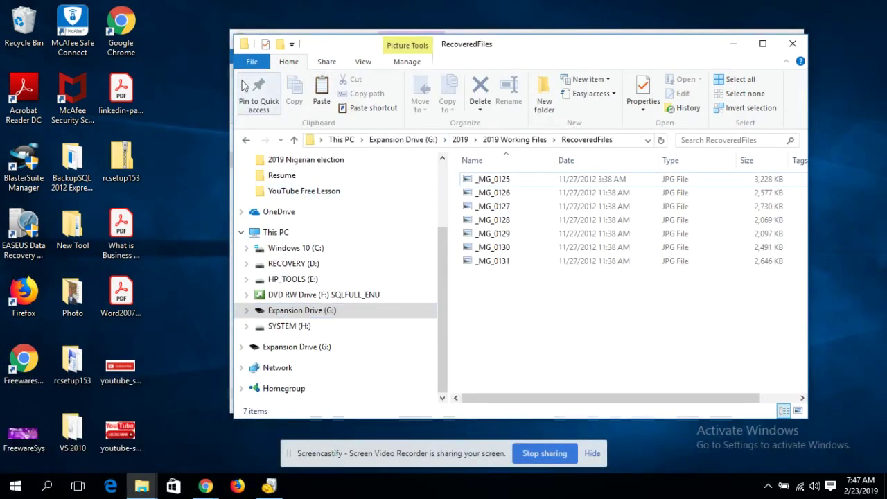
left_click(792, 43)
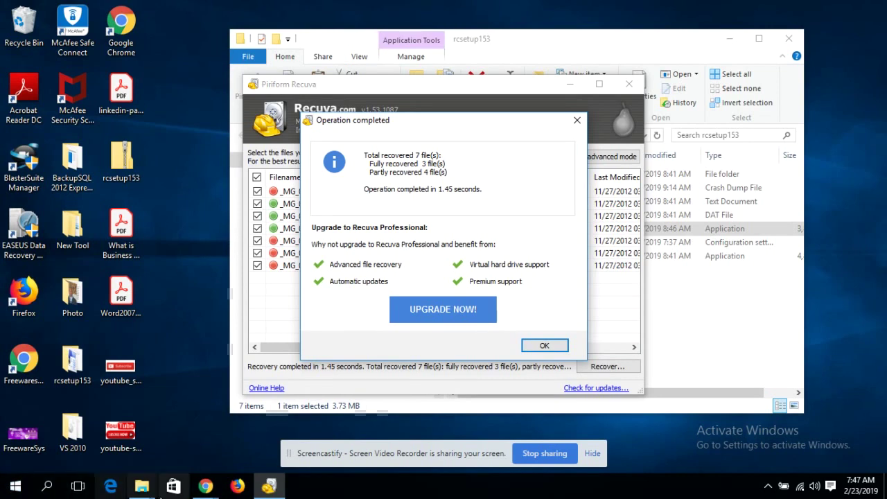
Open a new File Explorer window and browse to G:\2019\2019 Working Files\RecoveredFiles to review the listed pictures
right_click(142, 488)
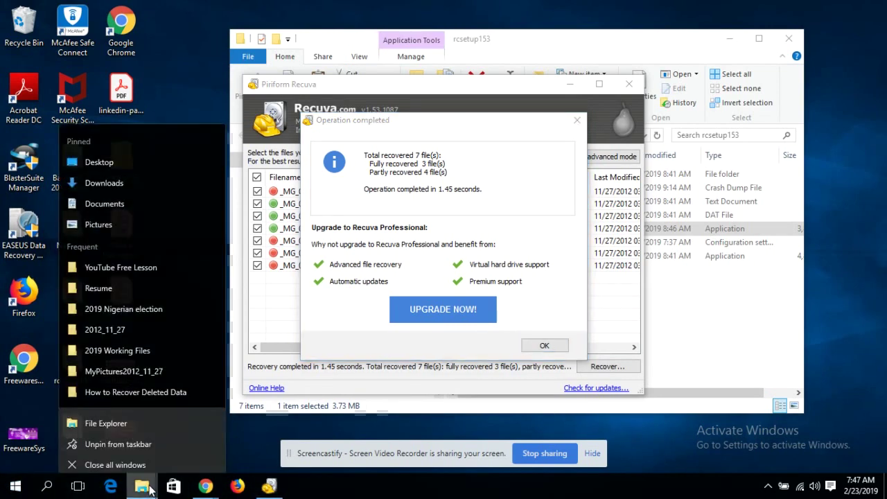
left_click(134, 417)
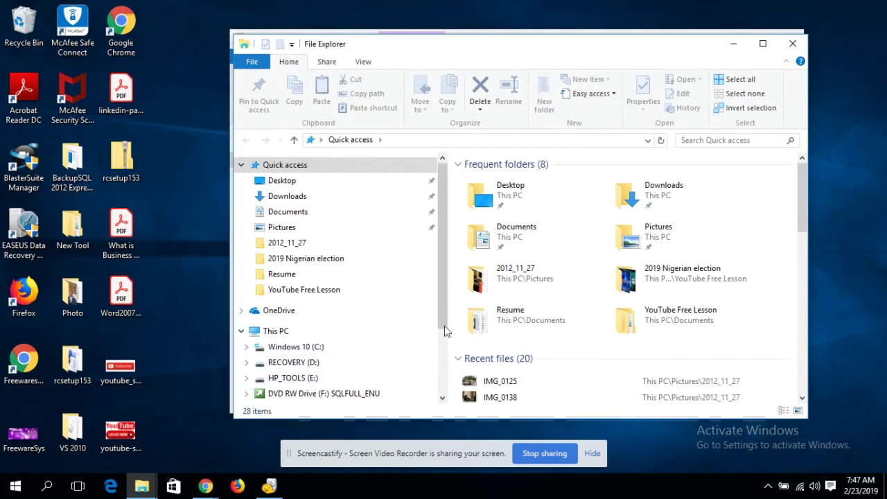
left_click_drag(447, 320, 449, 388)
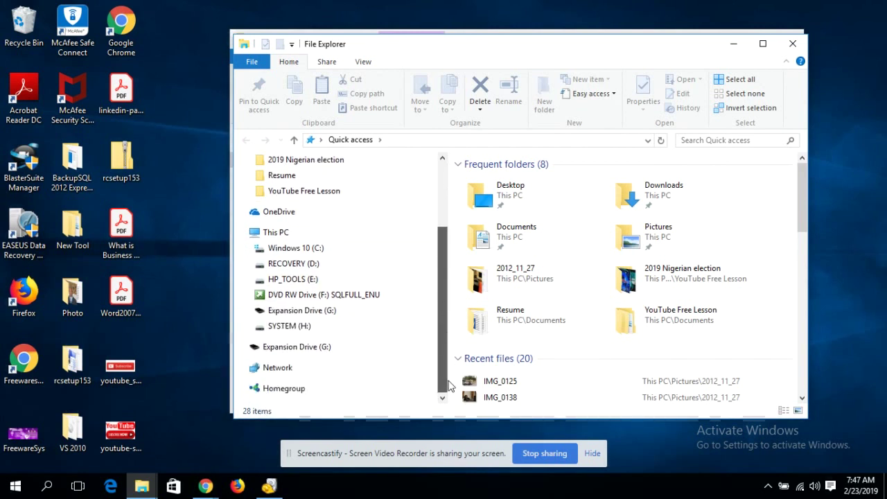
left_click(315, 311)
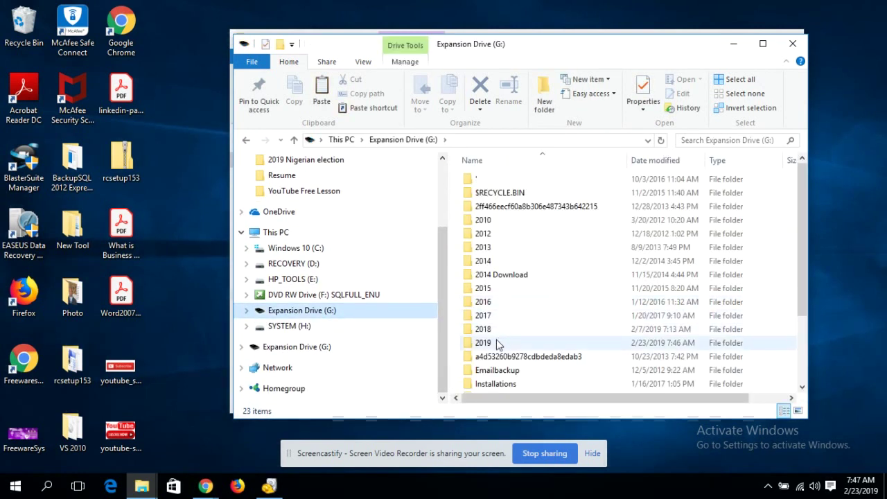
double_click(496, 341)
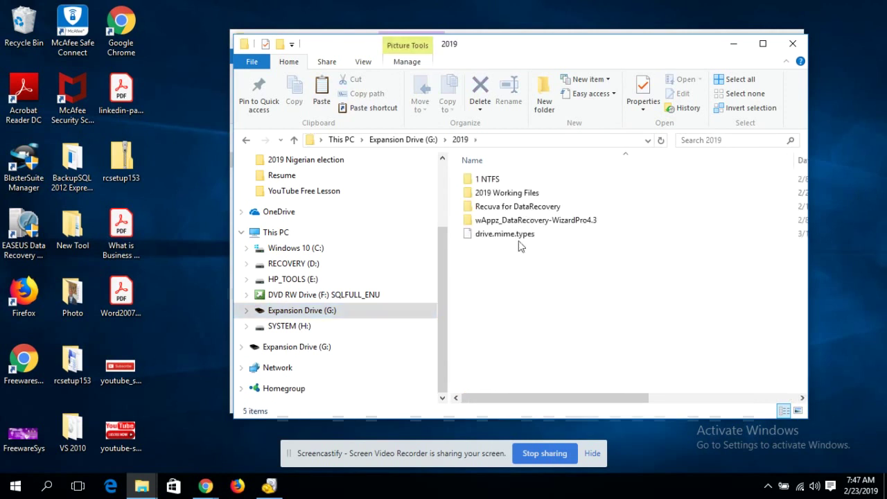
double_click(521, 195)
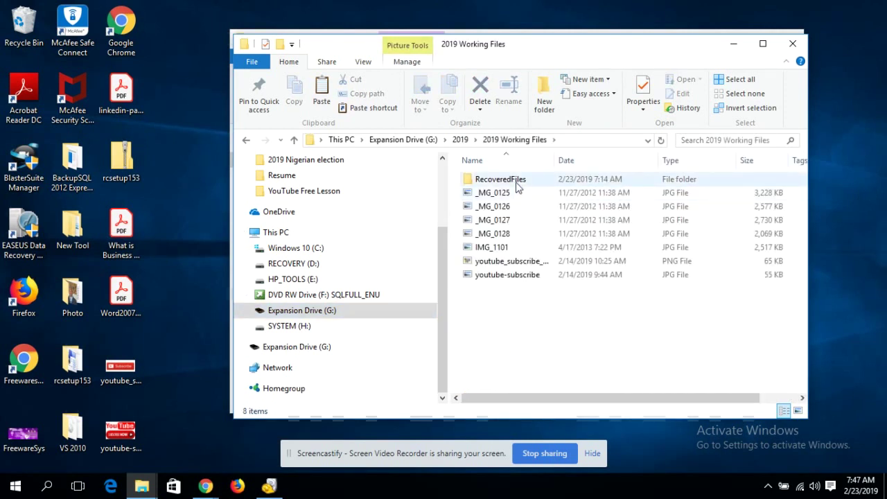
double_click(519, 181)
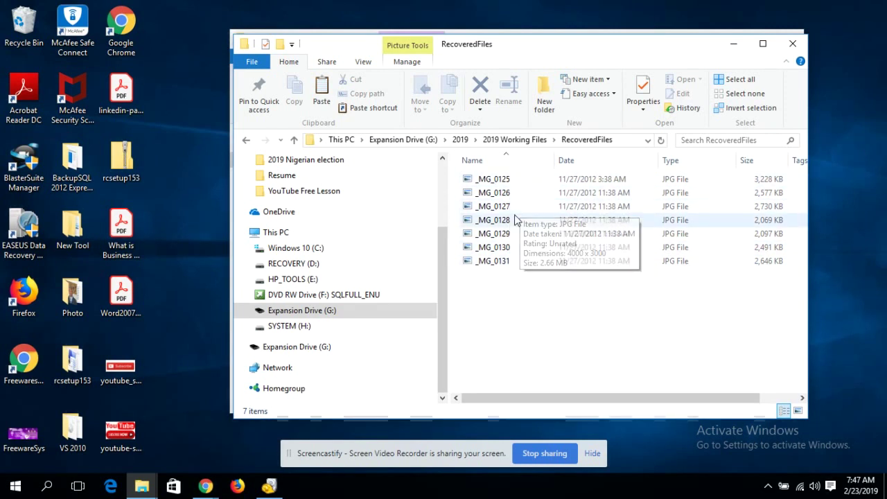
mouse_move(515, 227)
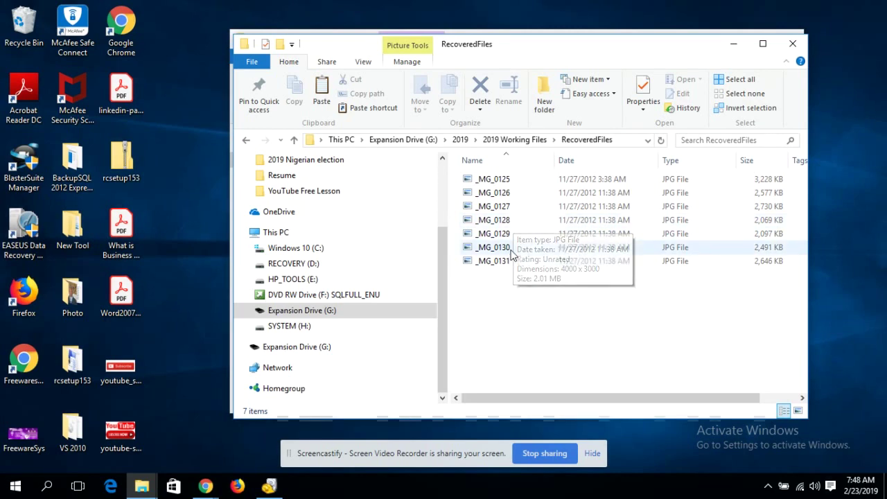
Check whether the recovered pictures _MG_0125, _MG_0126, _MG_0127 and _MG_0130 open, rechecking _MG_0125 and closing each one after viewing
double_click(511, 181)
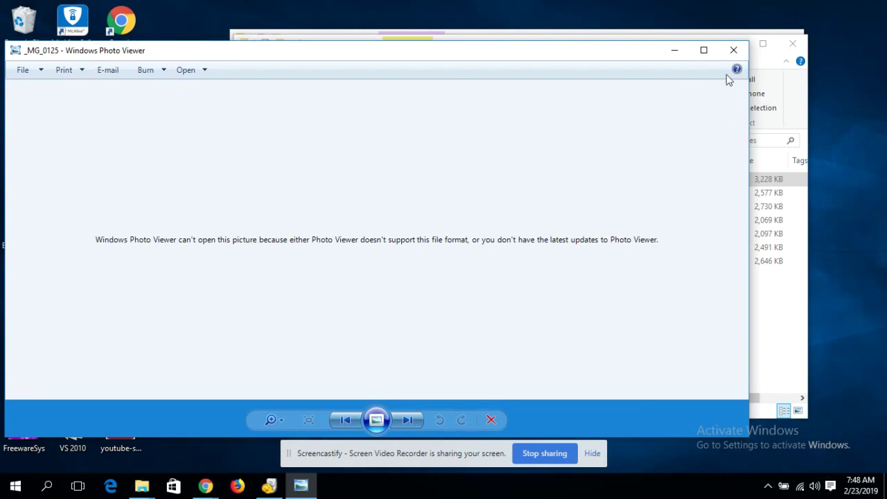
left_click(733, 50)
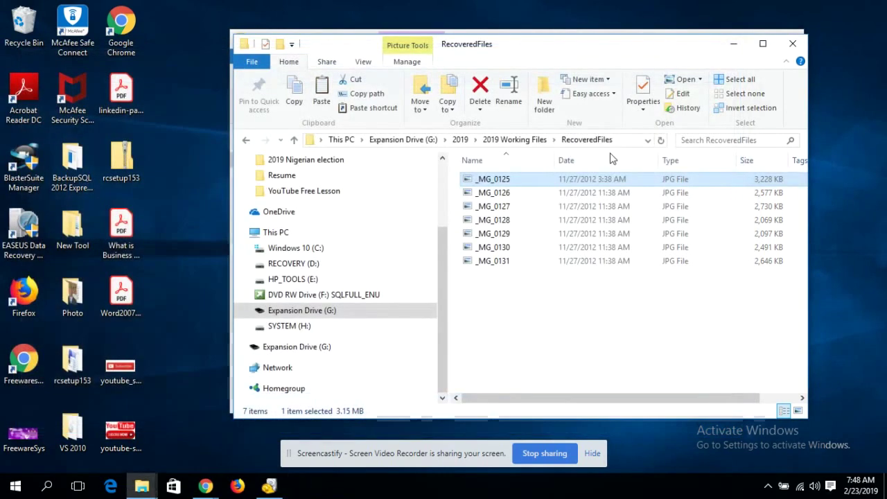
double_click(493, 194)
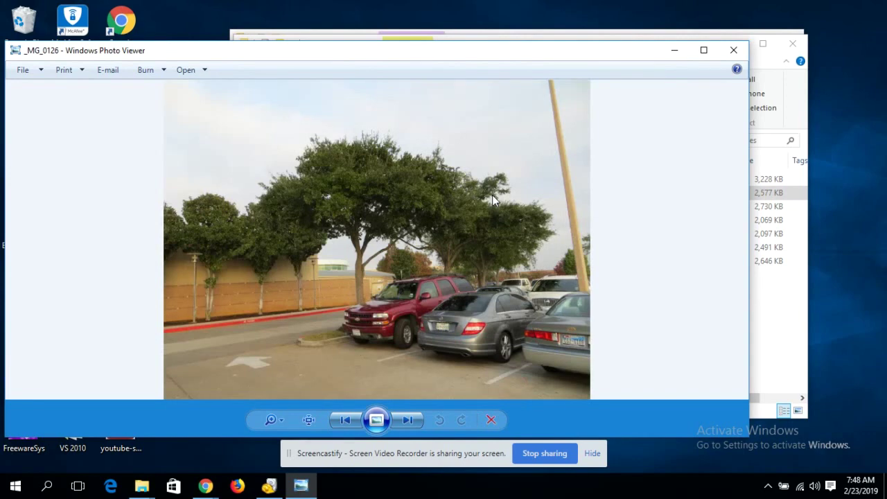
left_click(733, 50)
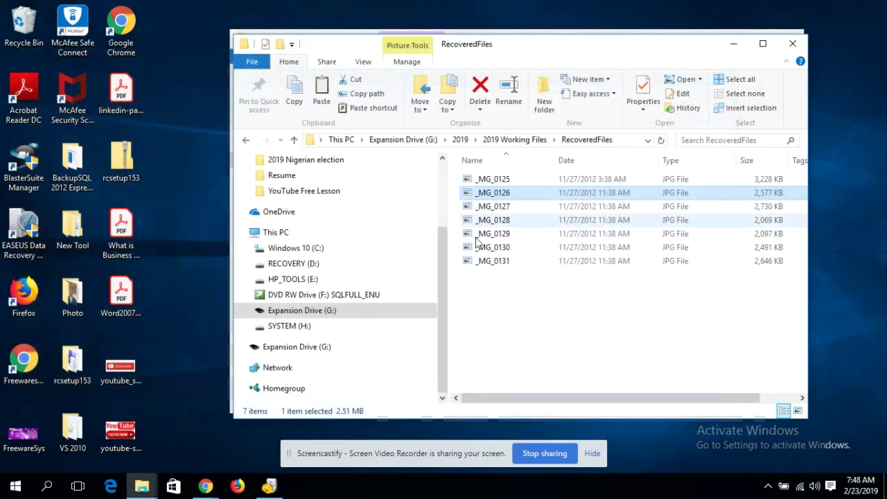
double_click(502, 208)
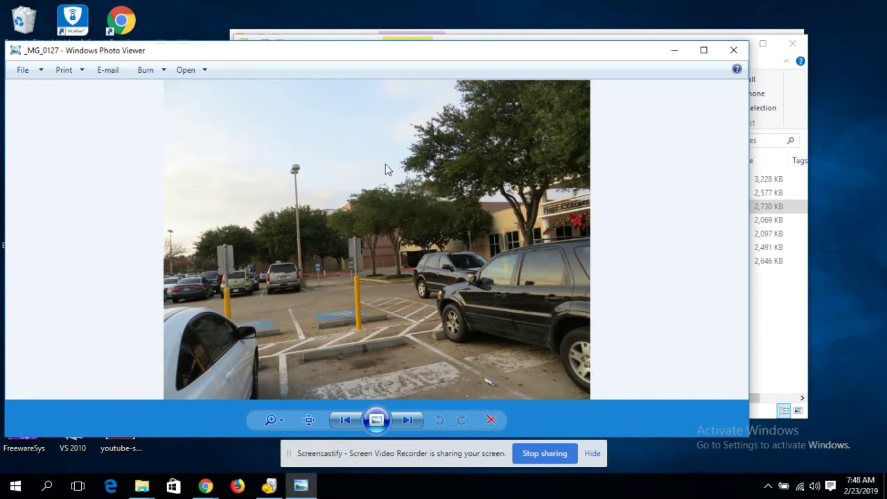
left_click(733, 50)
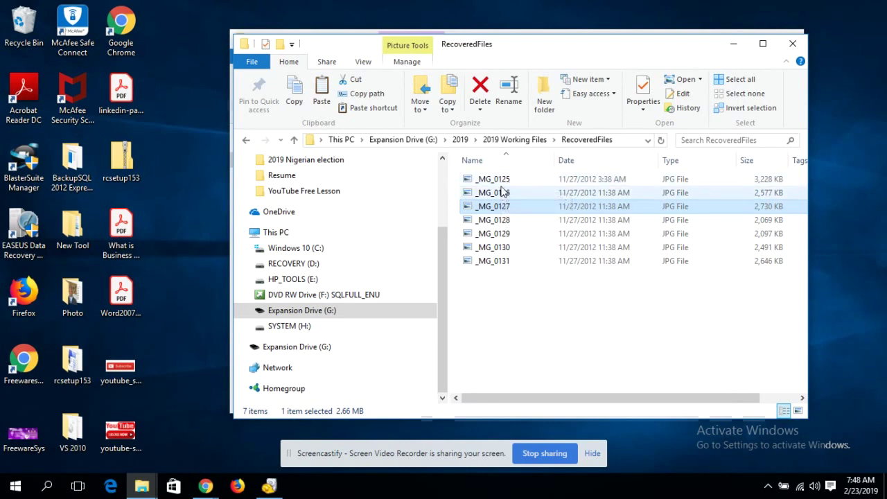
double_click(505, 181)
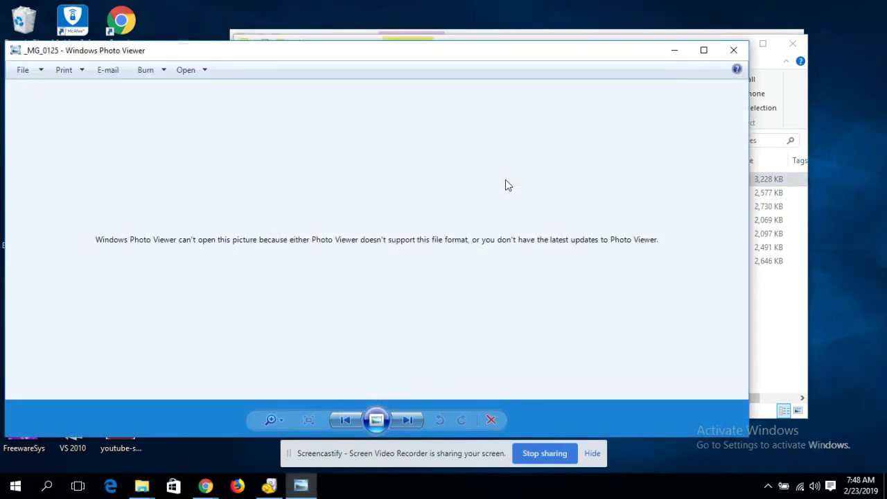
left_click(734, 50)
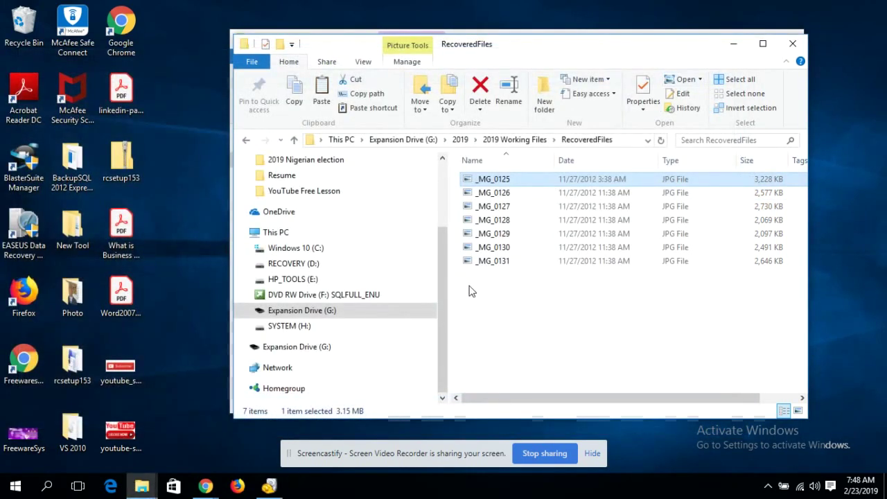
double_click(495, 247)
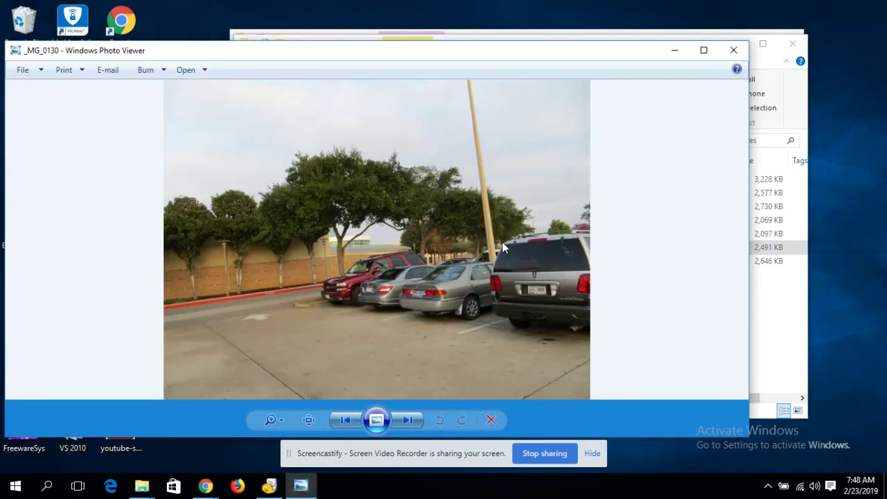
left_click(733, 50)
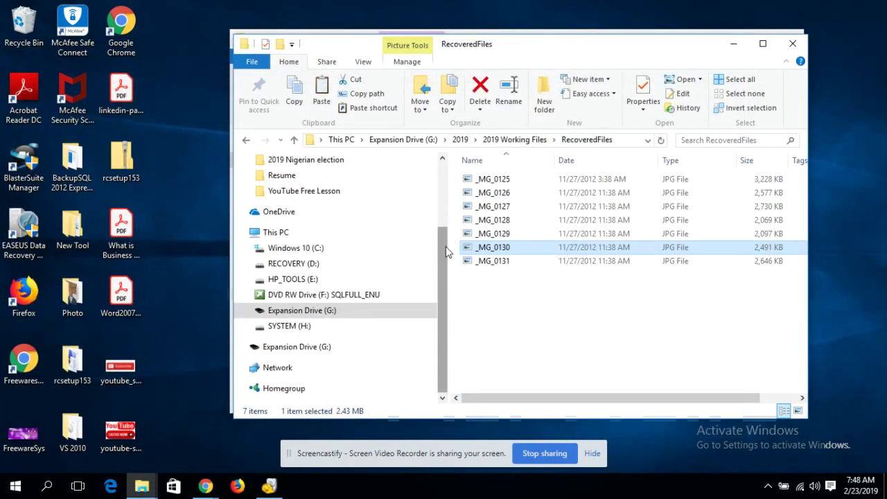